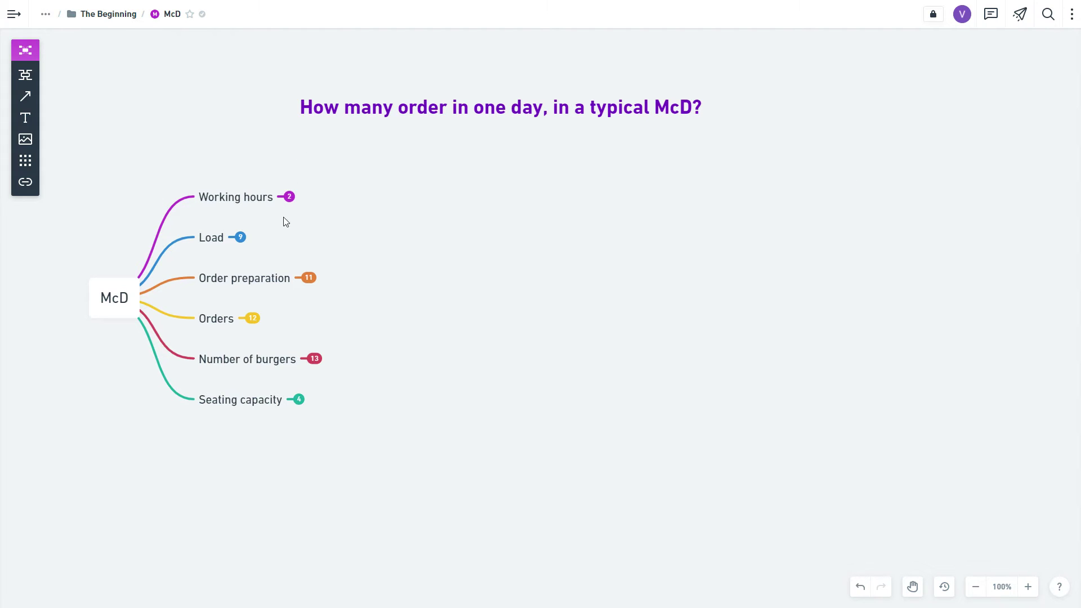
Expand the Working hours and Load branches and drag the title higher above the map.
{"action": "left_click", "coordinate": [288, 196]}
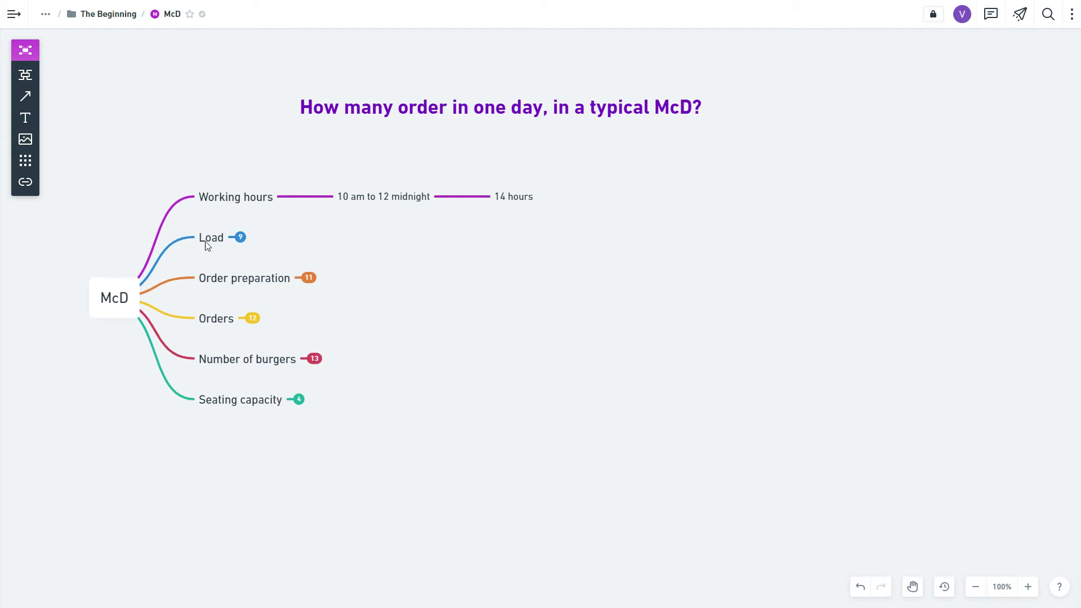
{"action": "left_click", "coordinate": [241, 238]}
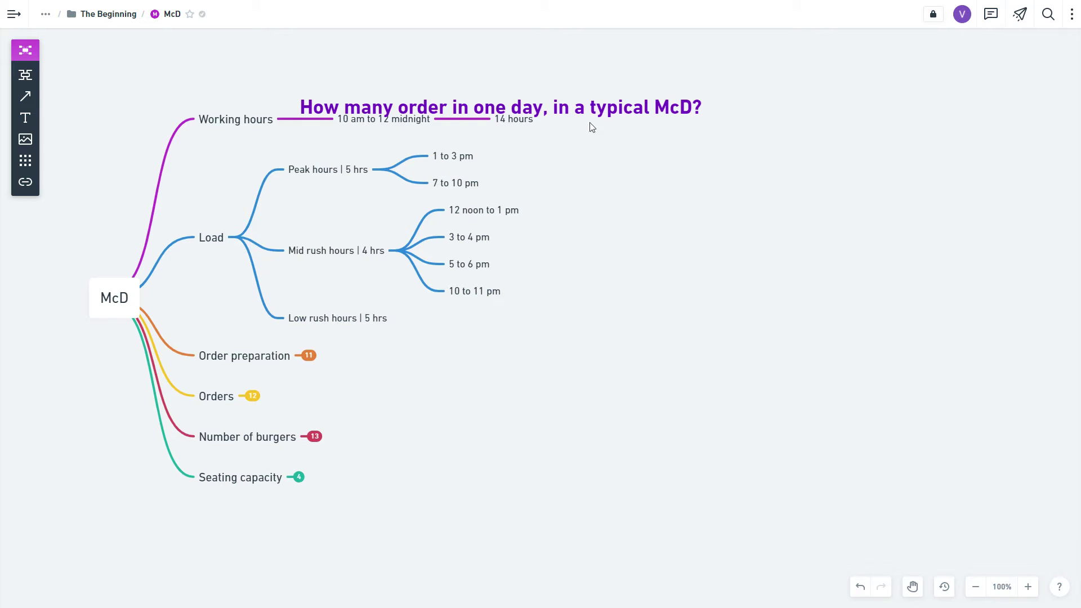
{"action": "left_click_drag", "start_coordinate": [592, 107], "coordinate": [591, 62]}
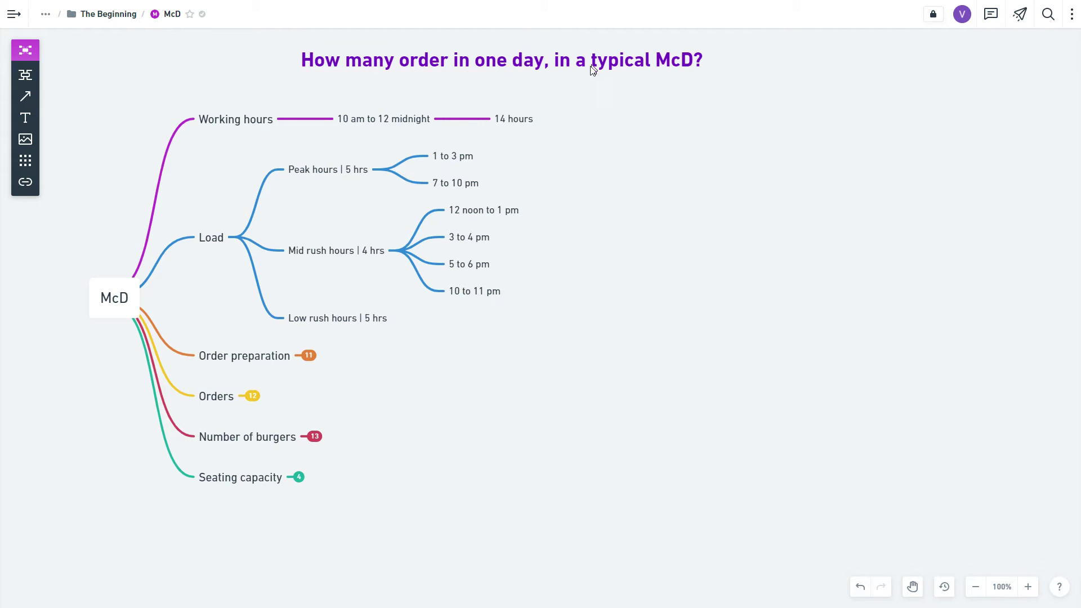
{"action": "left_click", "coordinate": [682, 278]}
{"action": "left_click", "coordinate": [309, 356]}
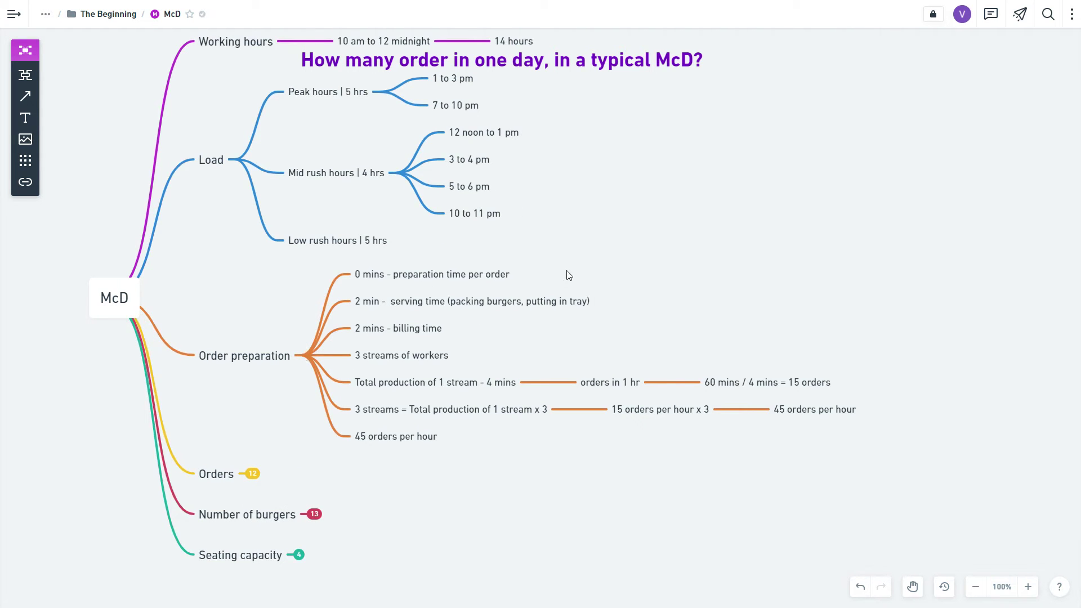
Move the title to the right of the map and deselect it.
{"action": "left_click_drag", "start_coordinate": [550, 62], "coordinate": [844, 149]}
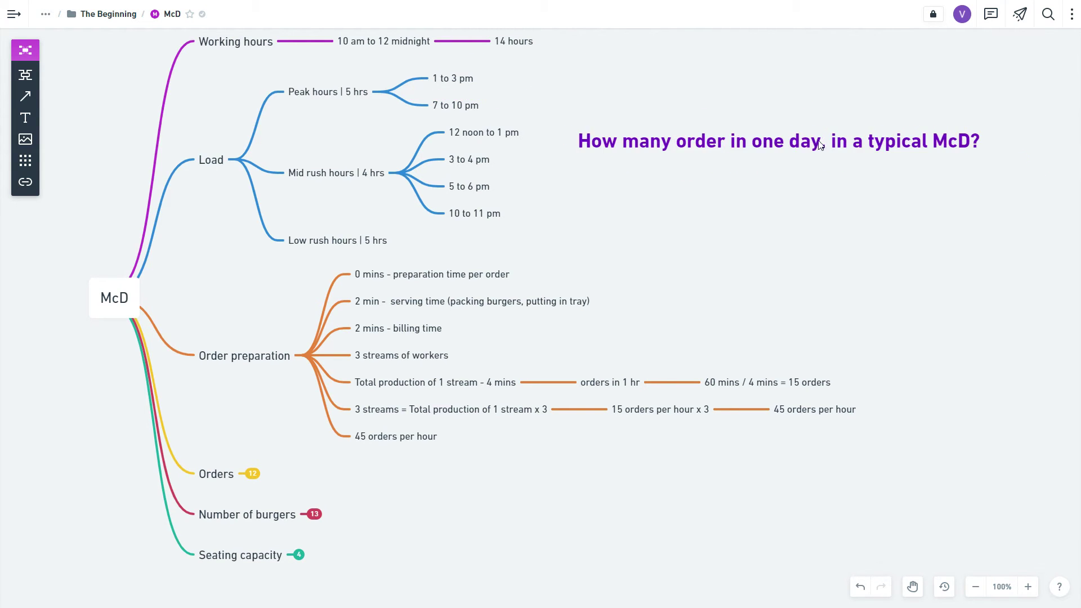
{"action": "left_click", "coordinate": [805, 239]}
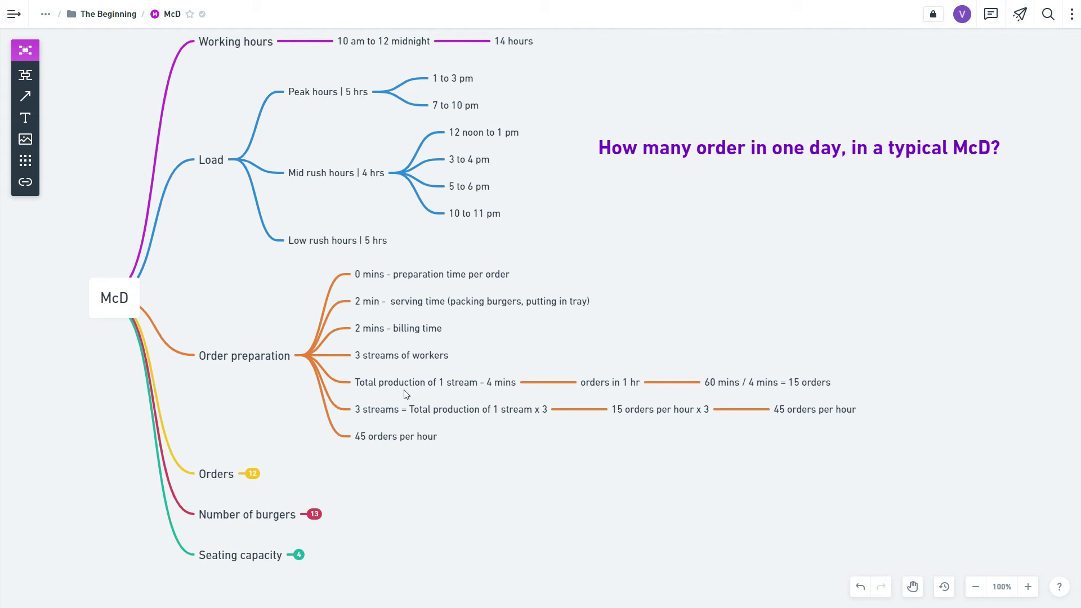
{"action": "left_click", "coordinate": [466, 338]}
{"action": "scroll", "coordinate": [274, 458], "scroll_direction": "down", "scroll_amount": 1}
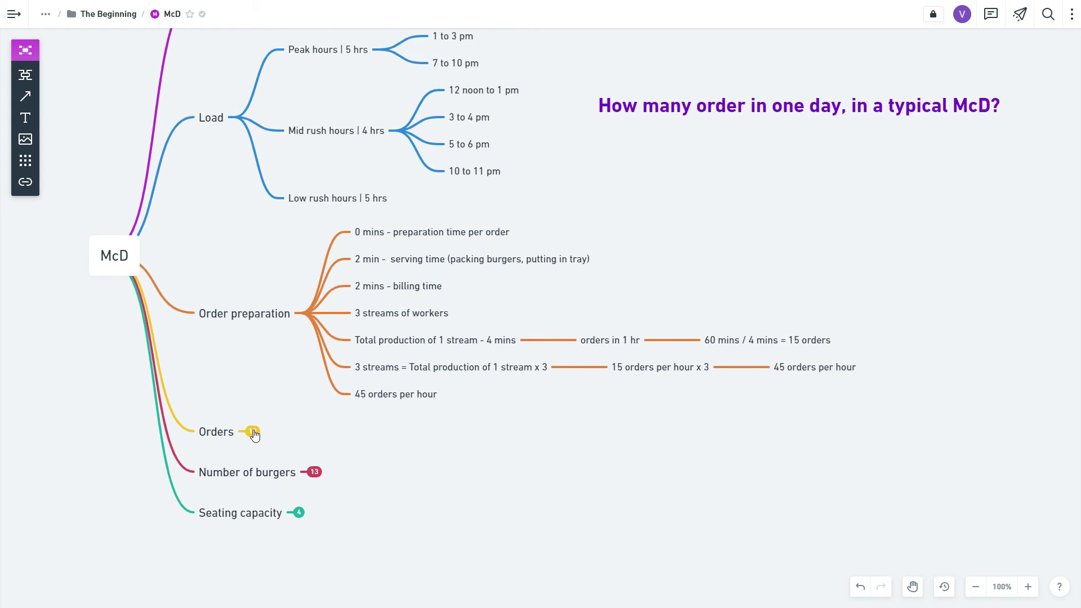
Expand the Orders branch to reveal peak, mid rush, low rush and the 395-order total.
{"action": "left_click", "coordinate": [252, 432]}
{"action": "scroll", "coordinate": [499, 483], "scroll_direction": "down", "scroll_amount": 1}
{"action": "scroll", "coordinate": [498, 483], "scroll_direction": "up", "scroll_amount": 1}
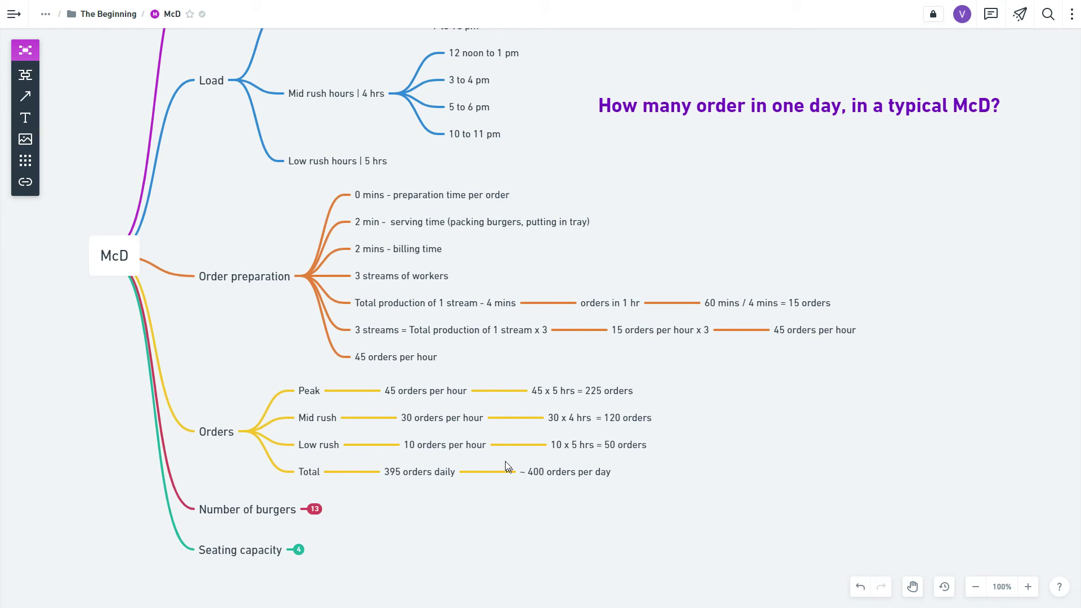
{"action": "scroll", "coordinate": [460, 405], "scroll_direction": "up", "scroll_amount": 2}
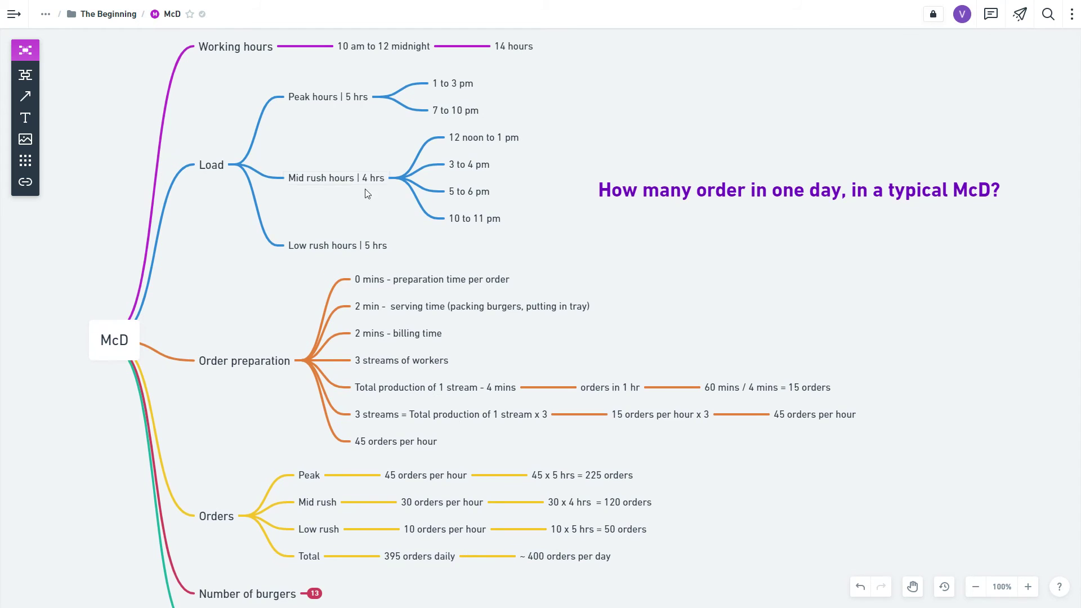
{"action": "scroll", "coordinate": [426, 425], "scroll_direction": "down", "scroll_amount": 1}
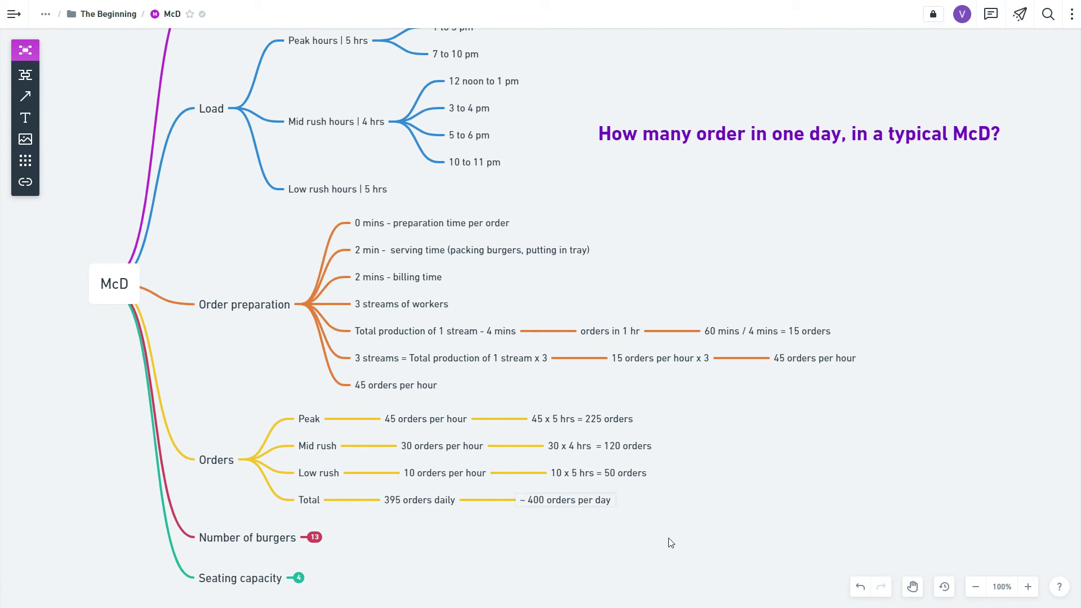
{"action": "scroll", "coordinate": [677, 531], "scroll_direction": "down", "scroll_amount": 1}
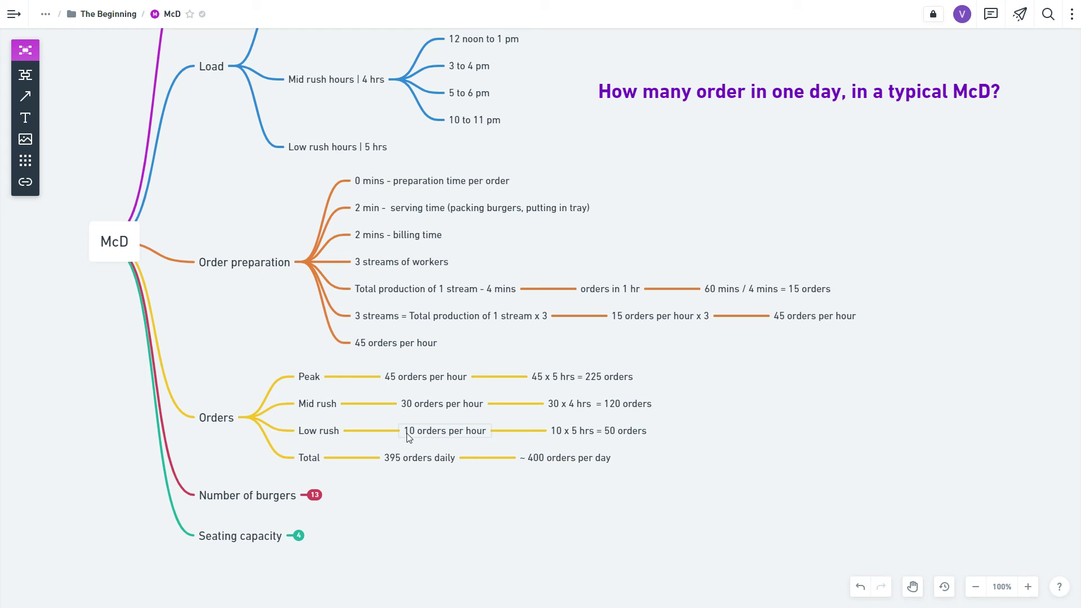
{"action": "left_click", "coordinate": [308, 458]}
{"action": "left_click", "coordinate": [562, 460]}
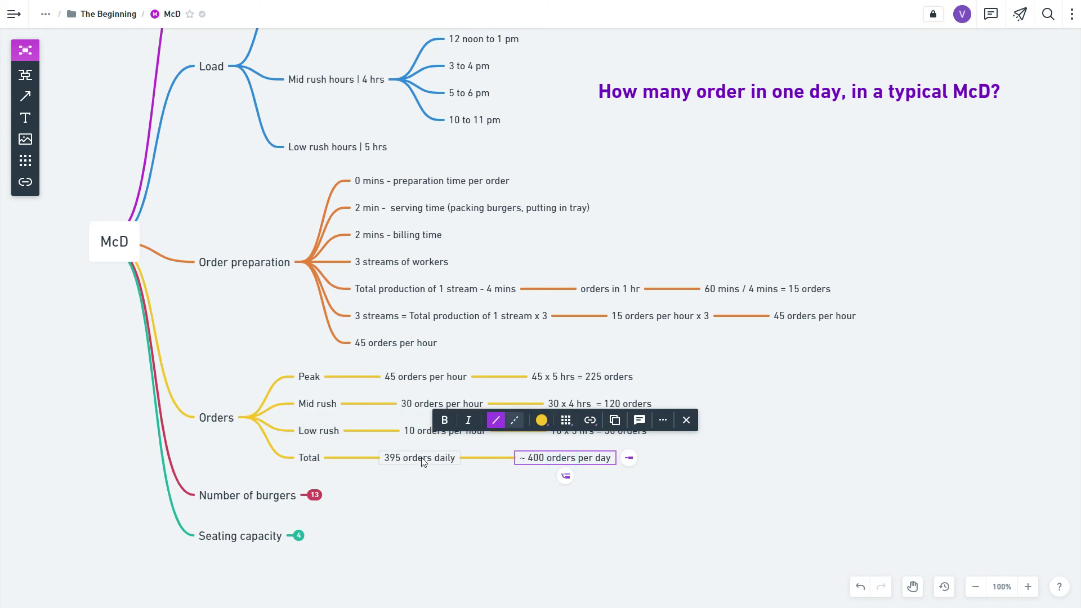
{"action": "left_click", "coordinate": [419, 458]}
{"action": "left_click", "coordinate": [574, 485]}
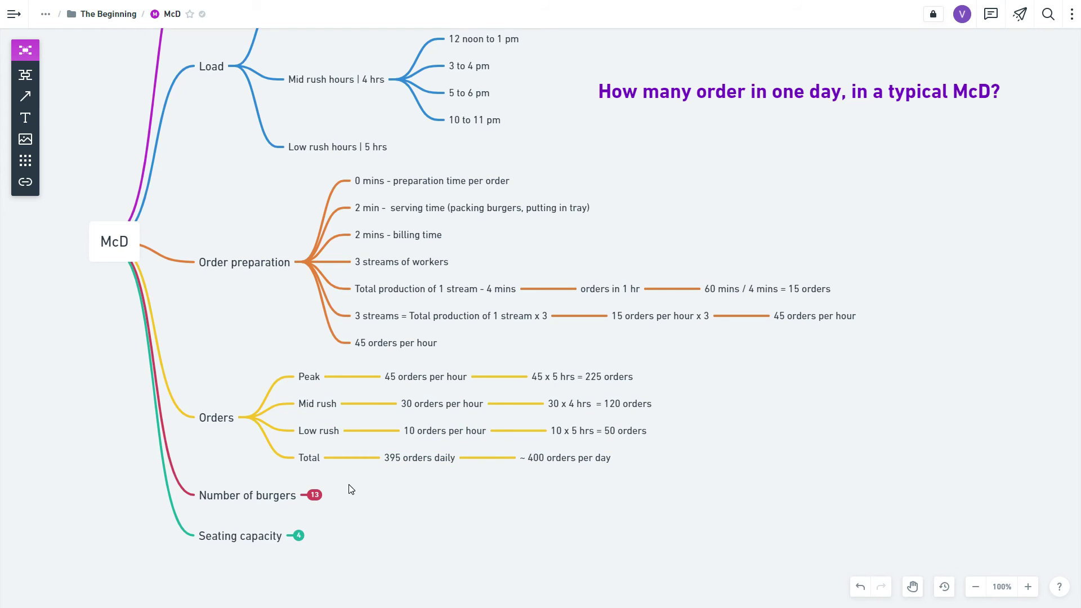
{"action": "scroll", "coordinate": [321, 468], "scroll_direction": "down", "scroll_amount": 2}
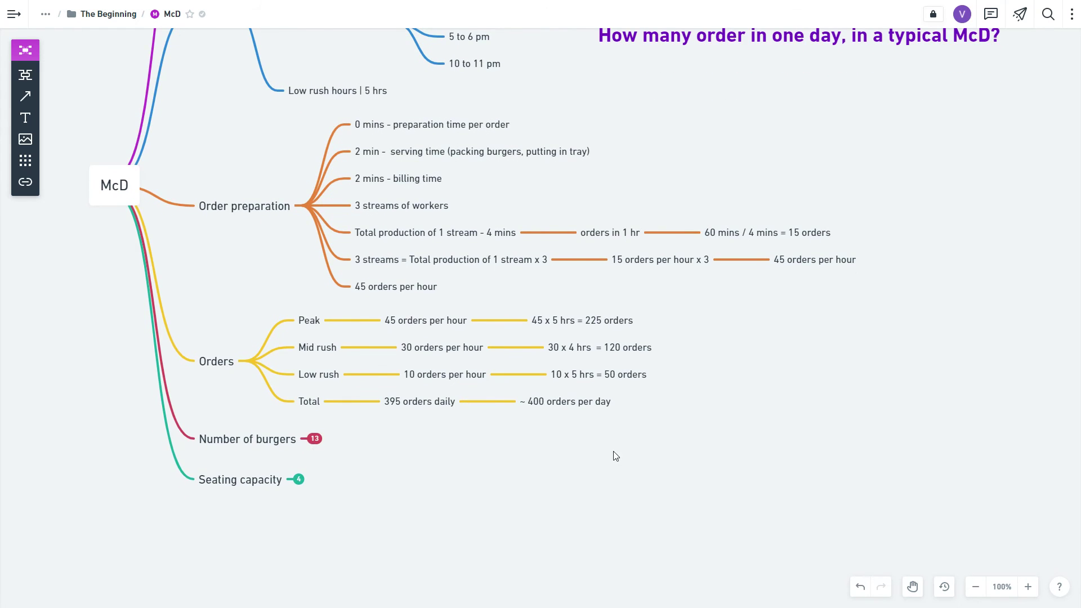
{"action": "scroll", "coordinate": [621, 460], "scroll_direction": "up", "scroll_amount": 1}
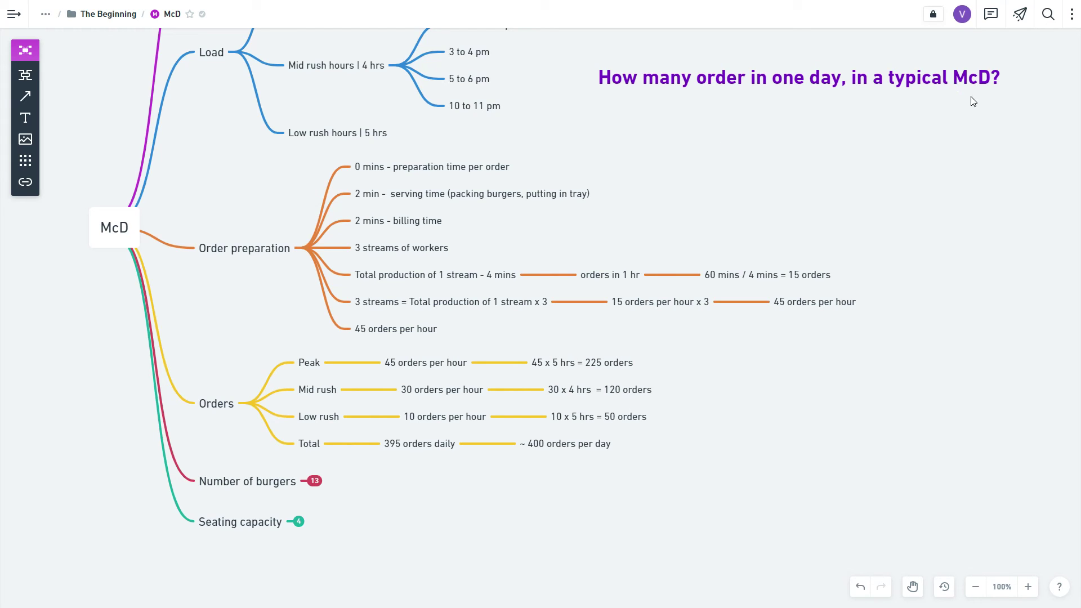
Bold the '~ 400 orders per day' node, then expand the Number of burgers branch.
{"action": "left_click", "coordinate": [572, 446]}
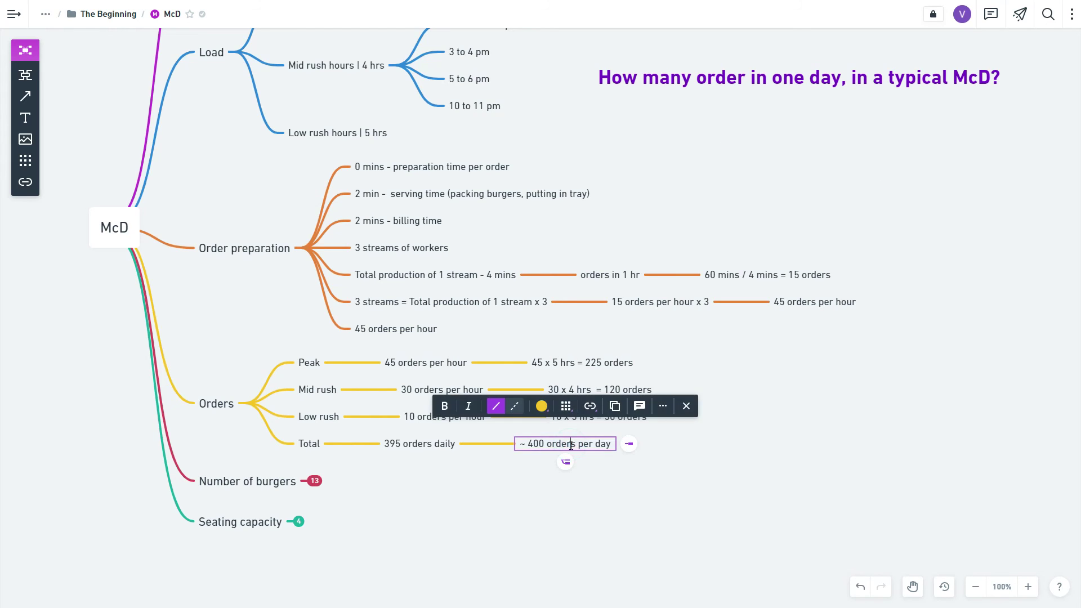
{"action": "left_click", "coordinate": [444, 405]}
{"action": "left_click", "coordinate": [532, 513]}
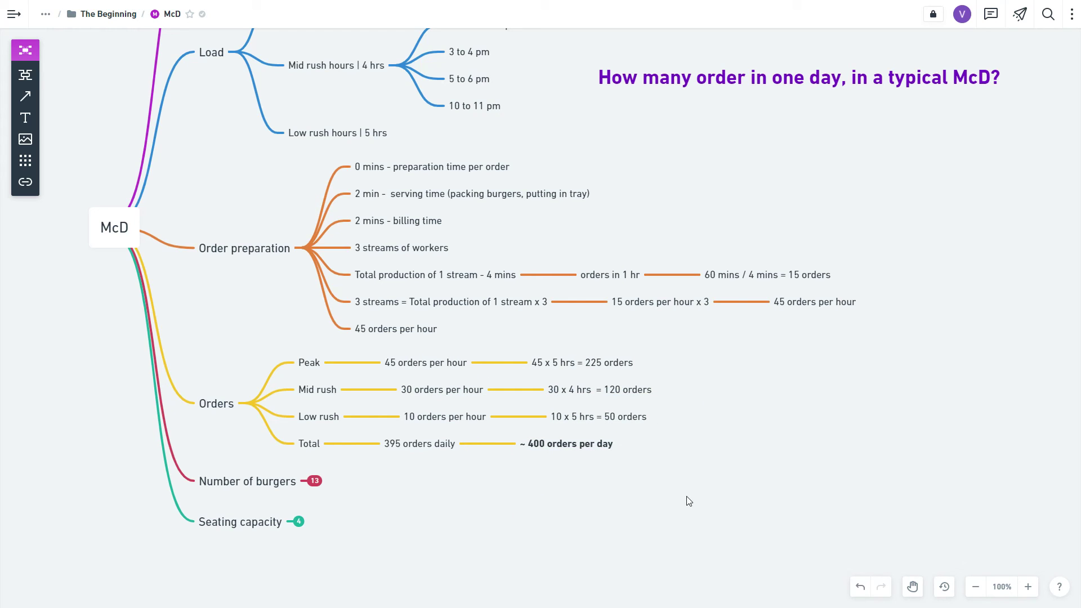
{"action": "left_click", "coordinate": [314, 481]}
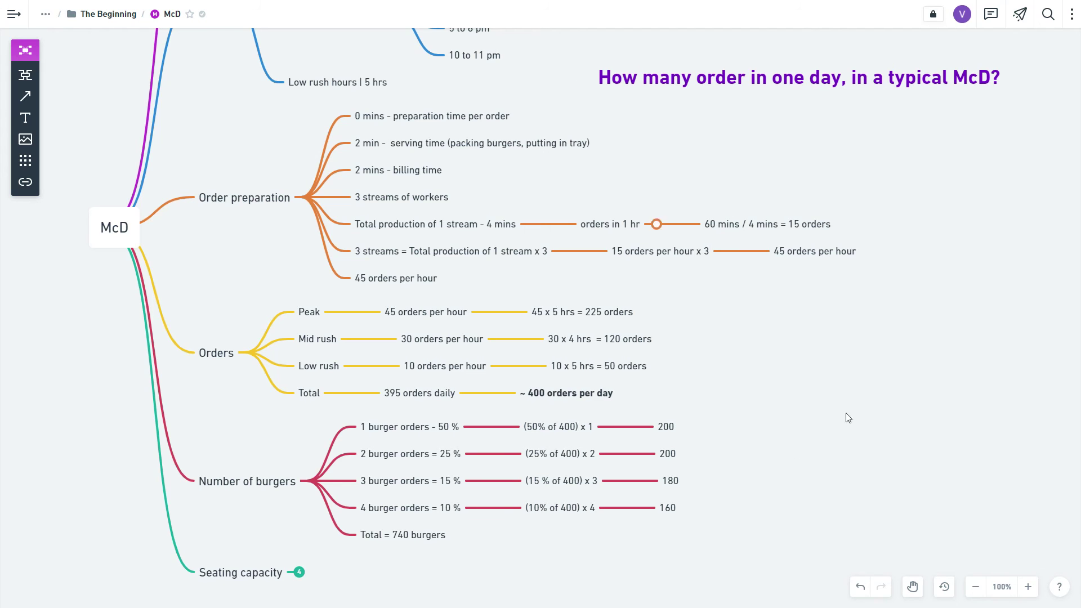
{"action": "scroll", "coordinate": [803, 532], "scroll_direction": "down", "scroll_amount": 2}
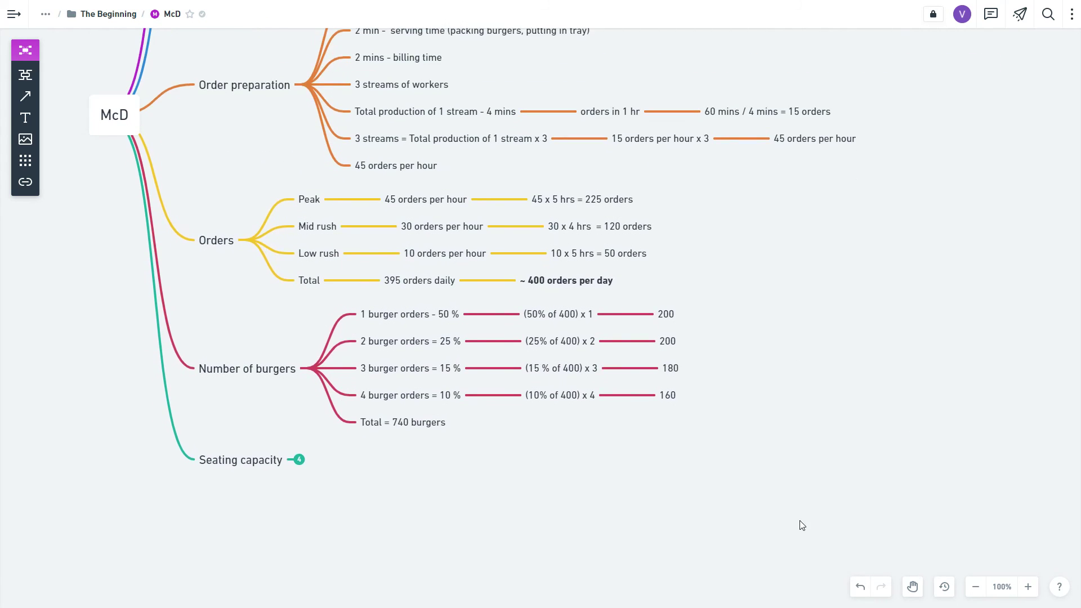
{"action": "scroll", "coordinate": [801, 526], "scroll_direction": "up", "scroll_amount": 1}
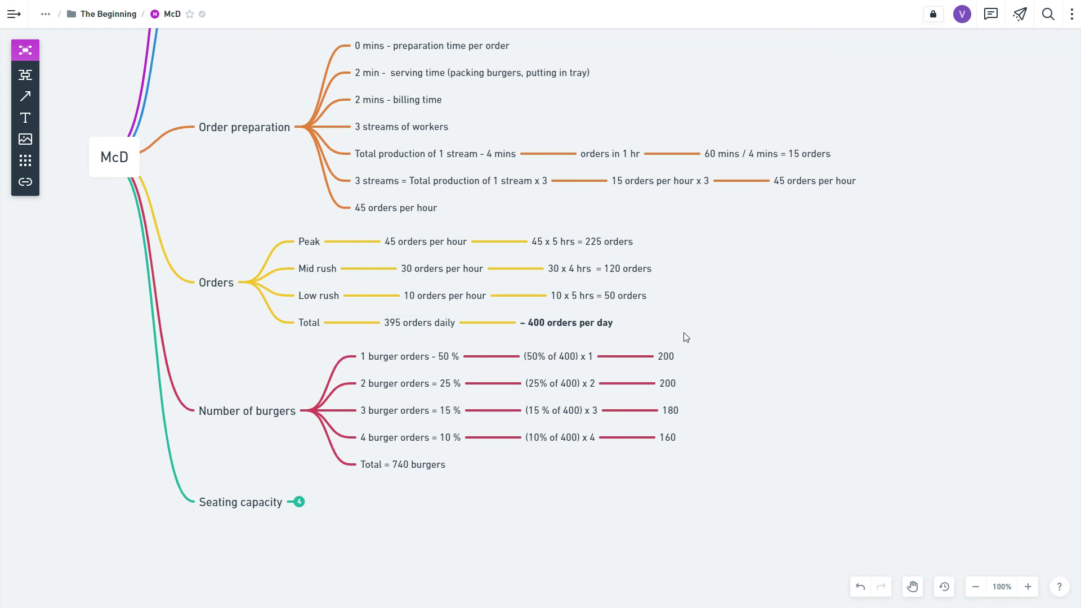
Select the 'Total = 740 burgers' node and make it bold with Ctrl+B.
{"action": "left_click", "coordinate": [667, 362]}
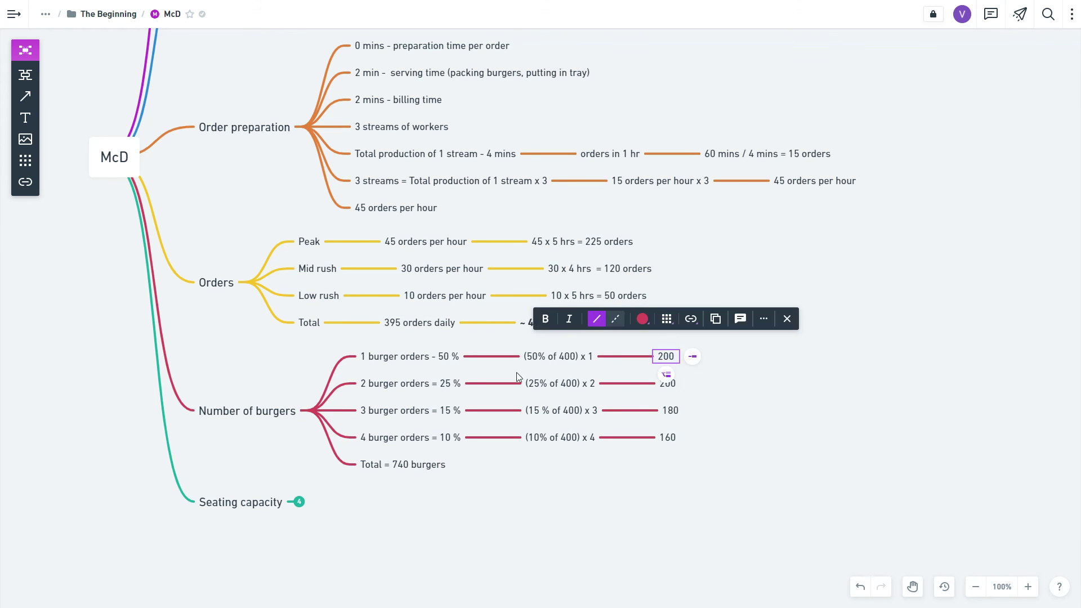
{"action": "left_click", "coordinate": [747, 379]}
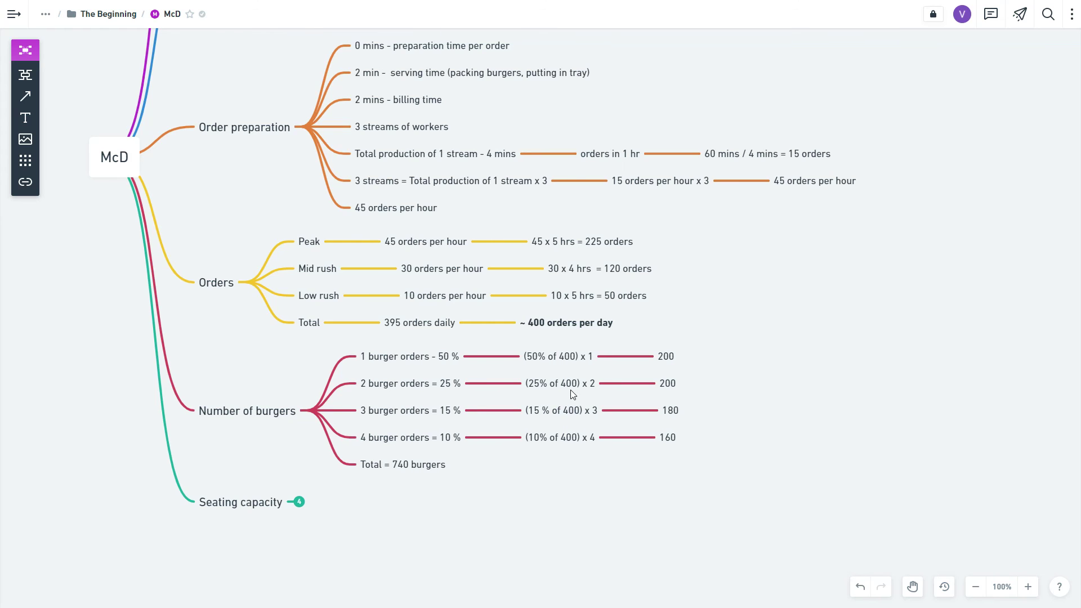
{"action": "left_click", "coordinate": [673, 385]}
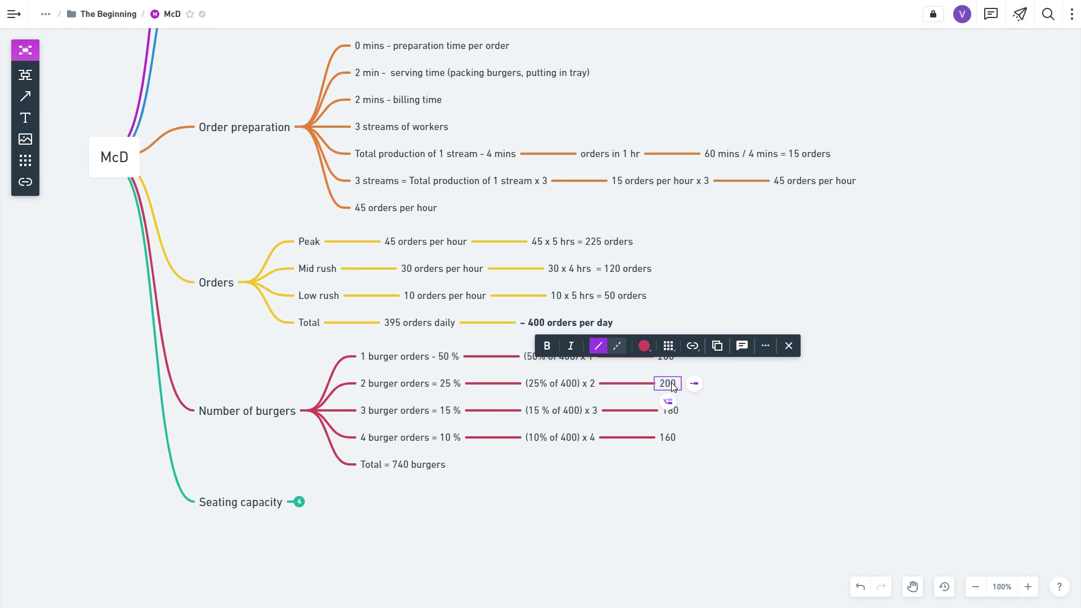
{"action": "left_click", "coordinate": [510, 472]}
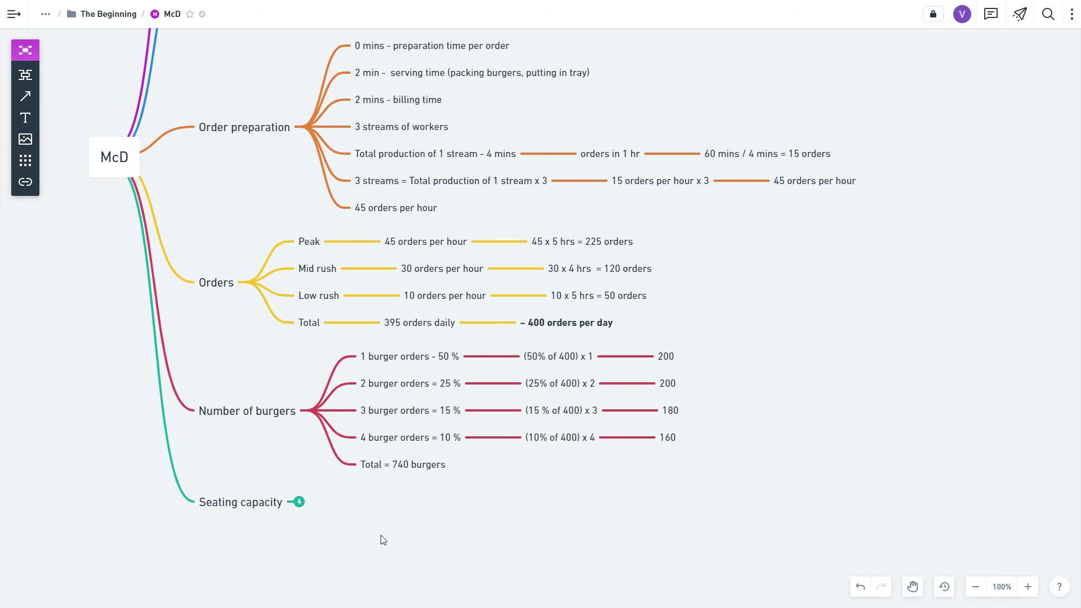
{"action": "left_click", "coordinate": [425, 466]}
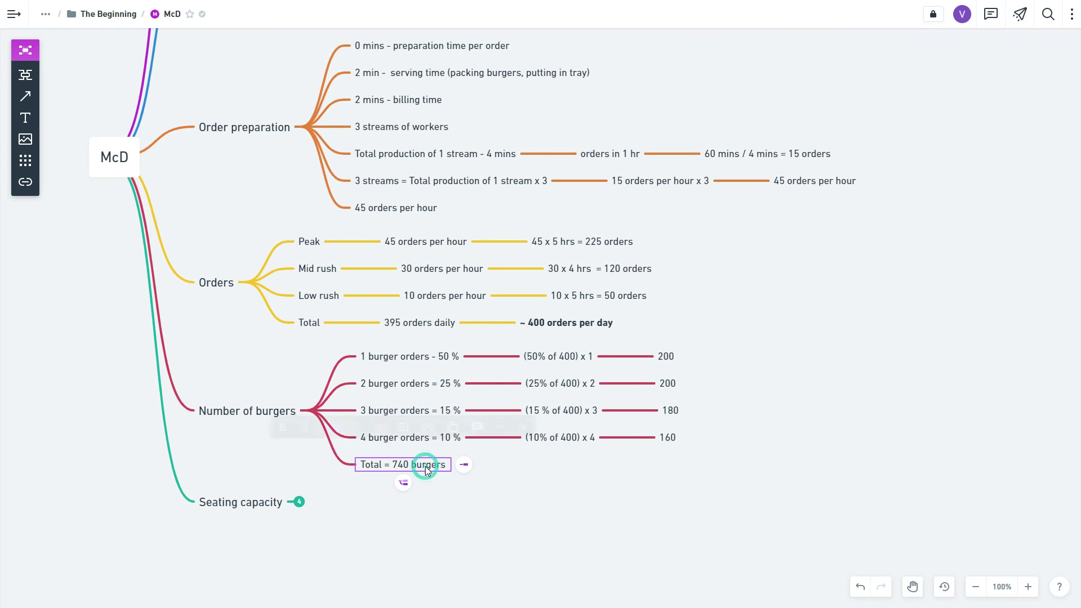
{"action": "left_click", "coordinate": [594, 495]}
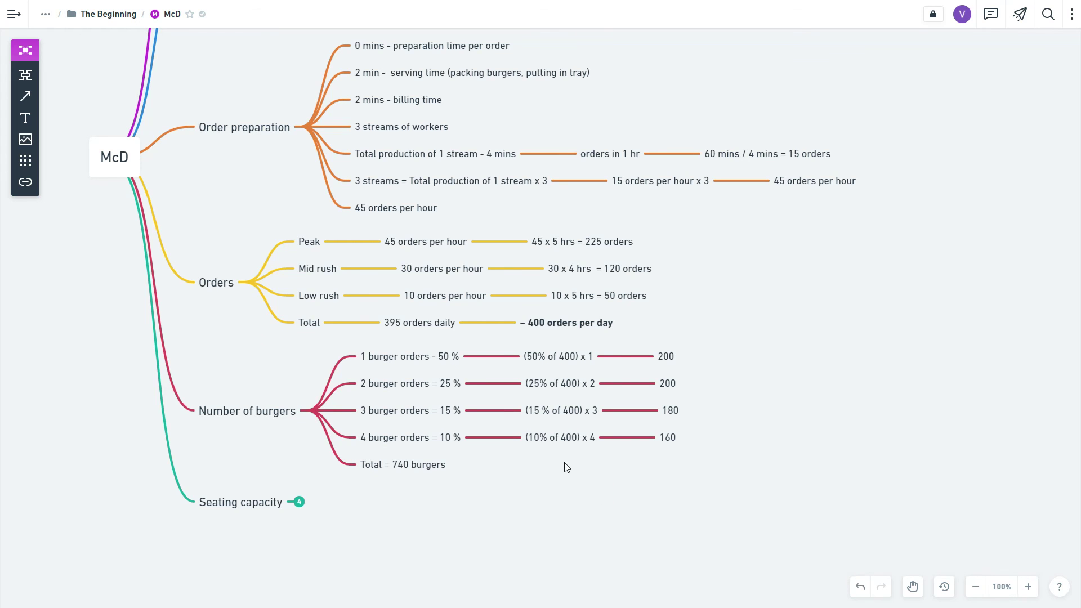
{"action": "scroll", "coordinate": [594, 495], "scroll_direction": "up", "scroll_amount": 3}
{"action": "scroll", "coordinate": [594, 492], "scroll_direction": "up", "scroll_amount": 1}
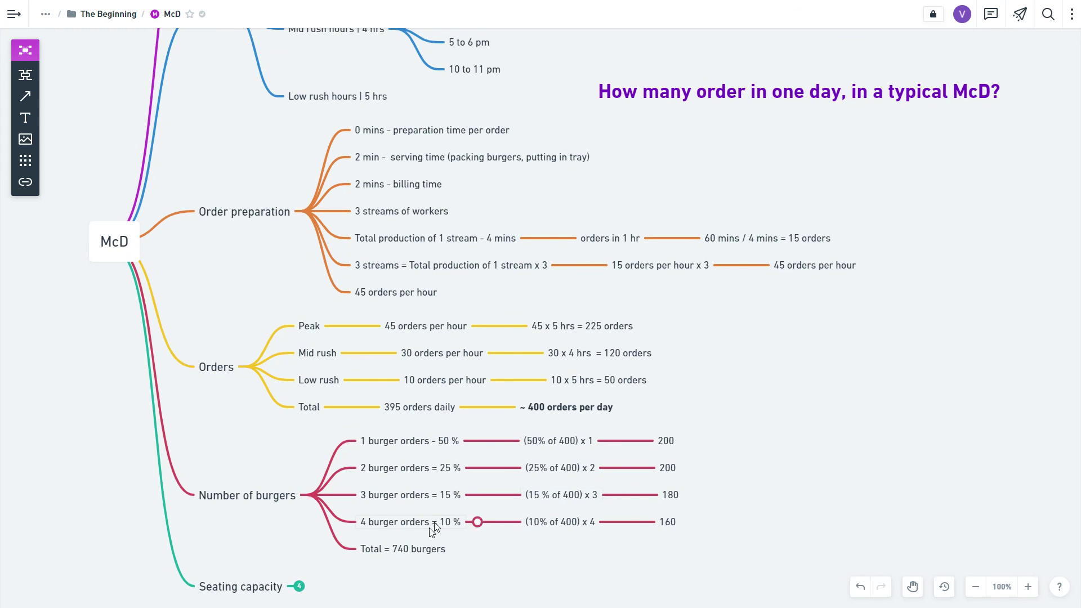
{"action": "left_click", "coordinate": [420, 542]}
{"action": "key", "text": "ctrl+b"}
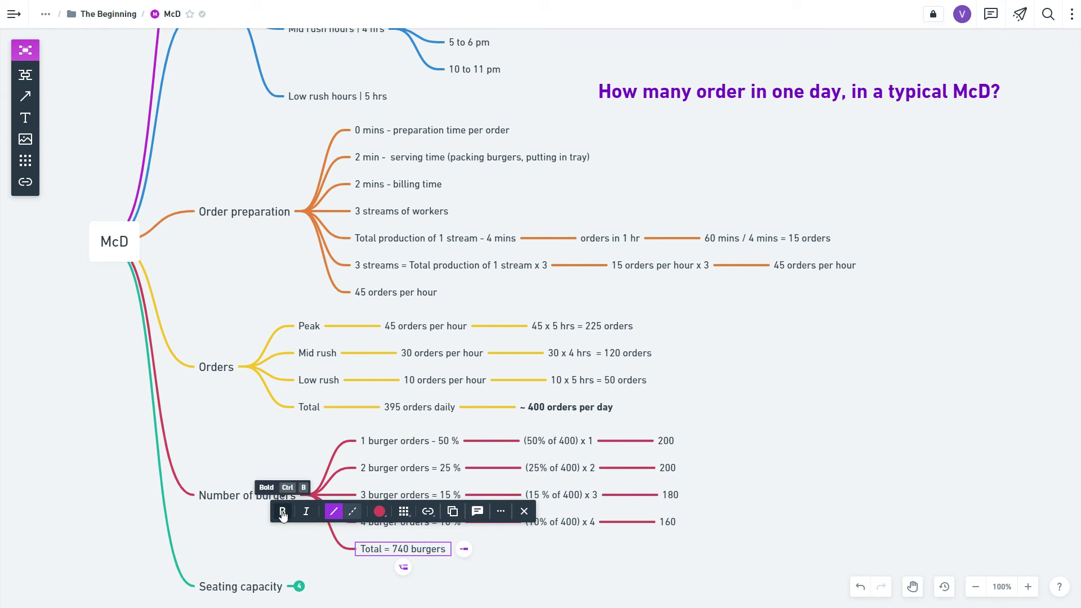
{"action": "left_click", "coordinate": [808, 494]}
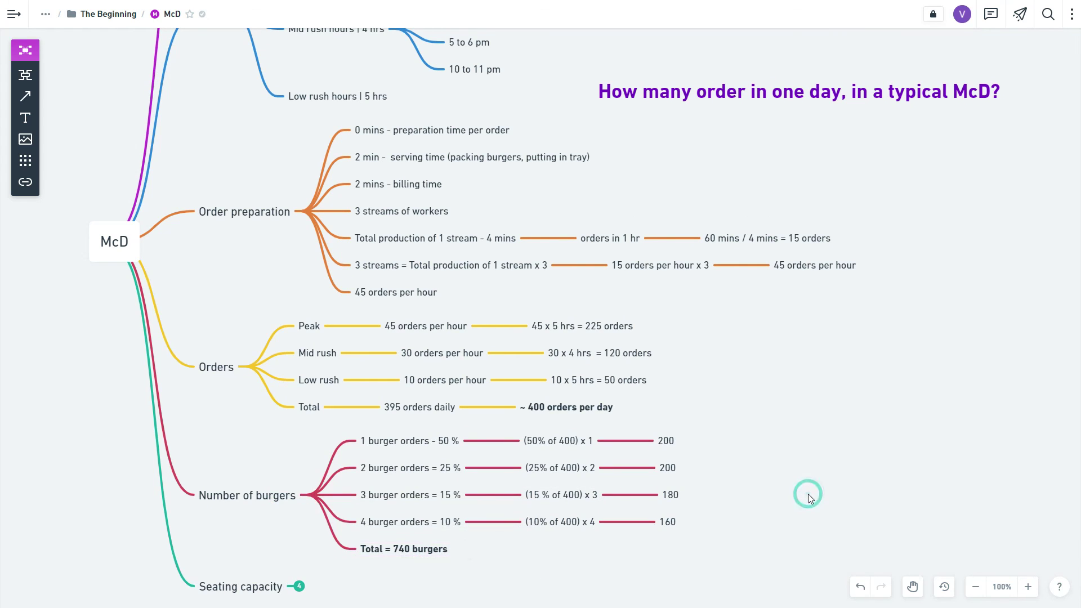
{"action": "scroll", "coordinate": [808, 495], "scroll_direction": "up", "scroll_amount": 3}
{"action": "scroll", "coordinate": [808, 497], "scroll_direction": "up", "scroll_amount": 4}
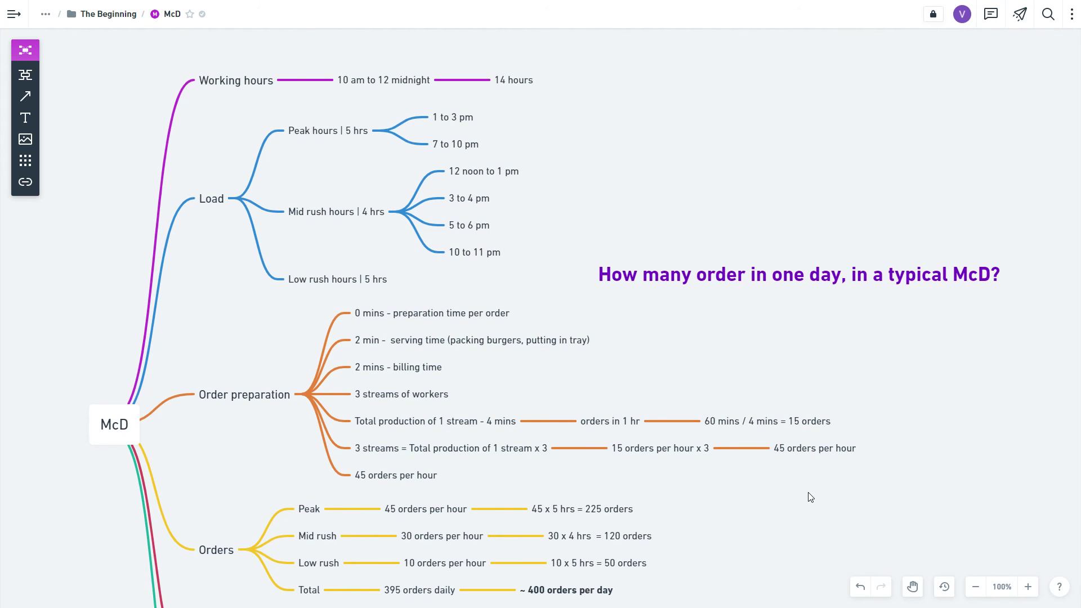
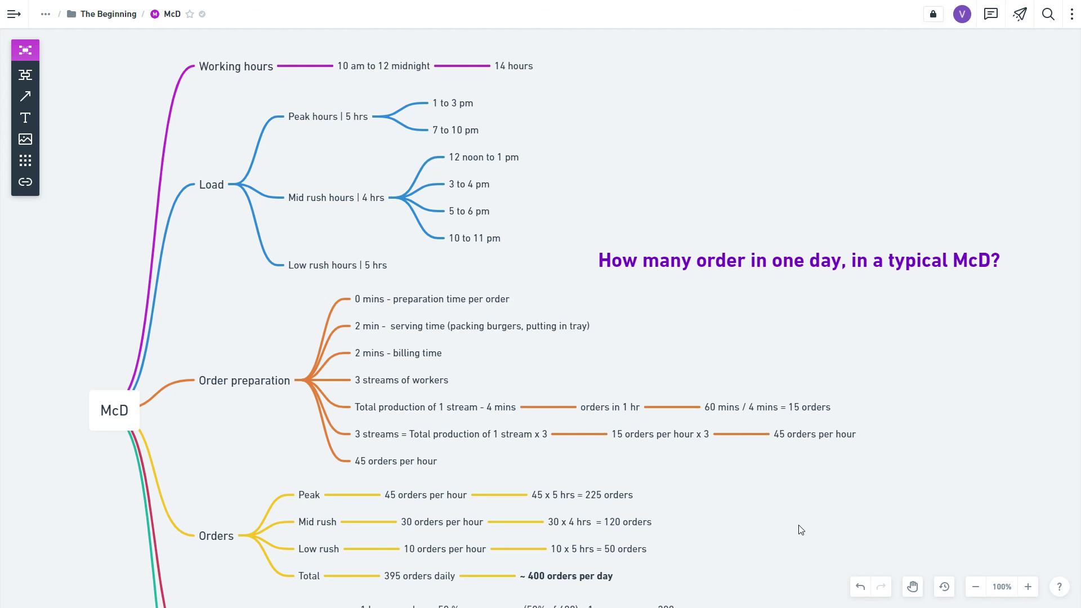
{"action": "scroll", "coordinate": [803, 507], "scroll_direction": "down", "scroll_amount": 3}
{"action": "scroll", "coordinate": [798, 519], "scroll_direction": "down", "scroll_amount": 3}
{"action": "scroll", "coordinate": [796, 516], "scroll_direction": "down", "scroll_amount": 3}
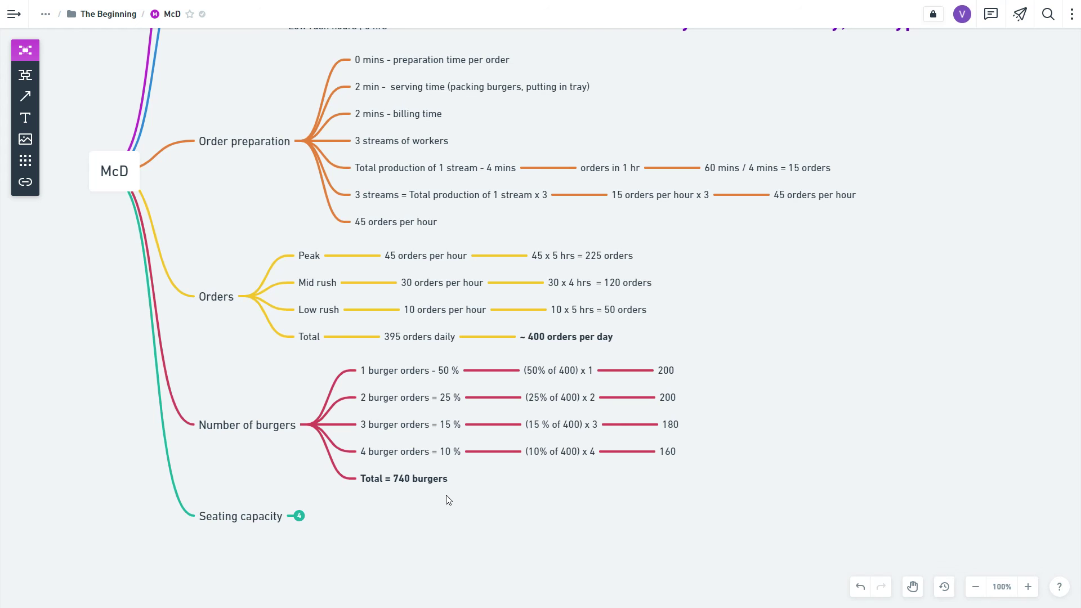
{"action": "scroll", "coordinate": [523, 466], "scroll_direction": "up", "scroll_amount": 1}
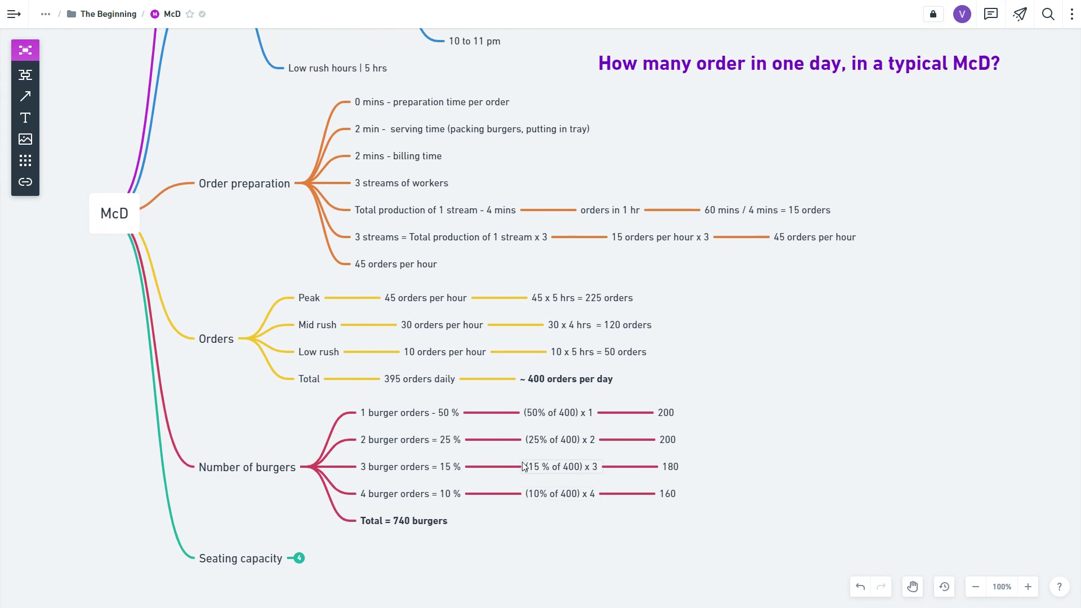
{"action": "scroll", "coordinate": [524, 467], "scroll_direction": "up", "scroll_amount": 1}
{"action": "scroll", "coordinate": [312, 364], "scroll_direction": "up", "scroll_amount": 2}
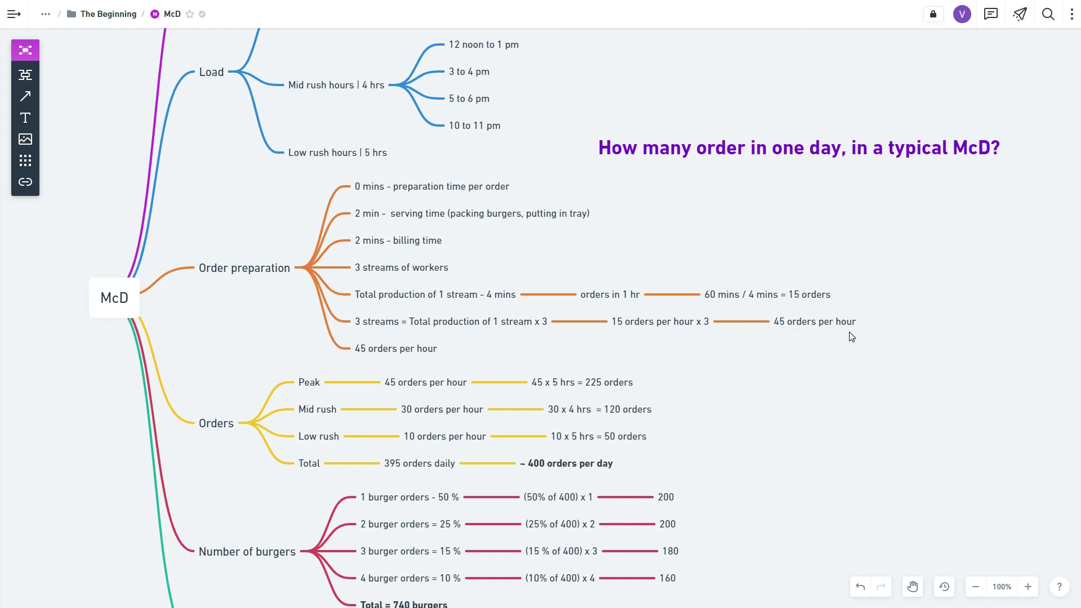
{"action": "scroll", "coordinate": [858, 334], "scroll_direction": "down", "scroll_amount": 3}
{"action": "scroll", "coordinate": [591, 363], "scroll_direction": "down", "scroll_amount": 2}
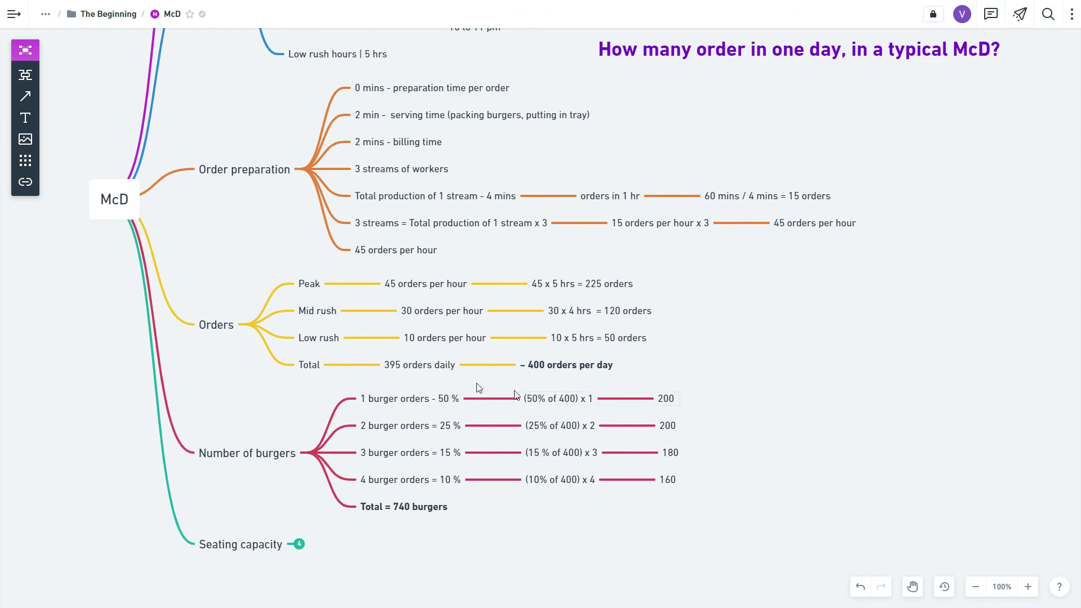
{"action": "scroll", "coordinate": [439, 490], "scroll_direction": "down", "scroll_amount": 2}
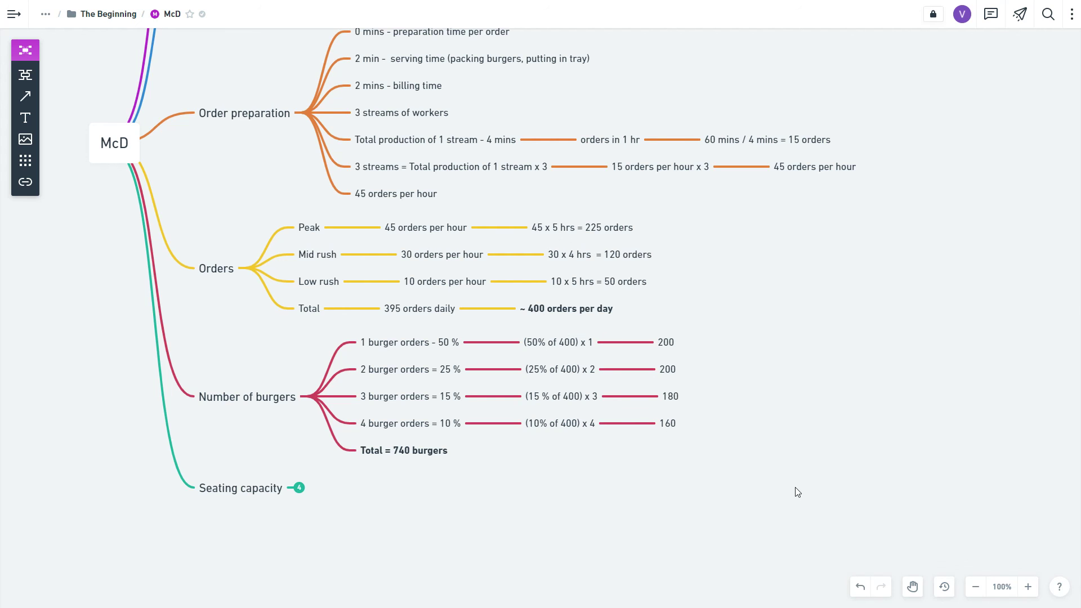
{"action": "scroll", "coordinate": [796, 492], "scroll_direction": "up", "scroll_amount": 2}
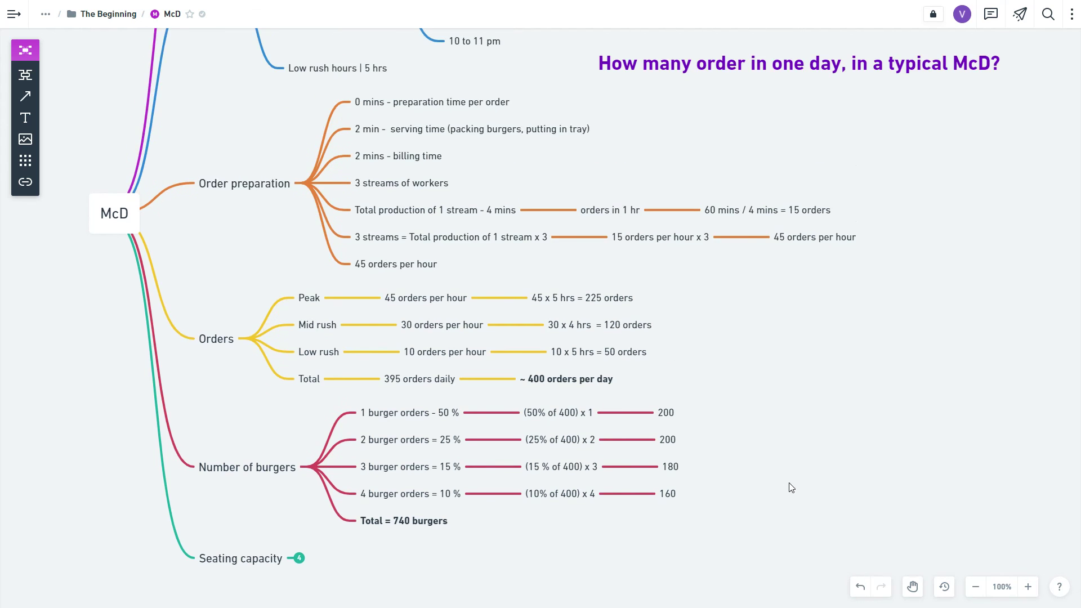
{"action": "scroll", "coordinate": [794, 494], "scroll_direction": "up", "scroll_amount": 3}
{"action": "scroll", "coordinate": [789, 497], "scroll_direction": "up", "scroll_amount": 2}
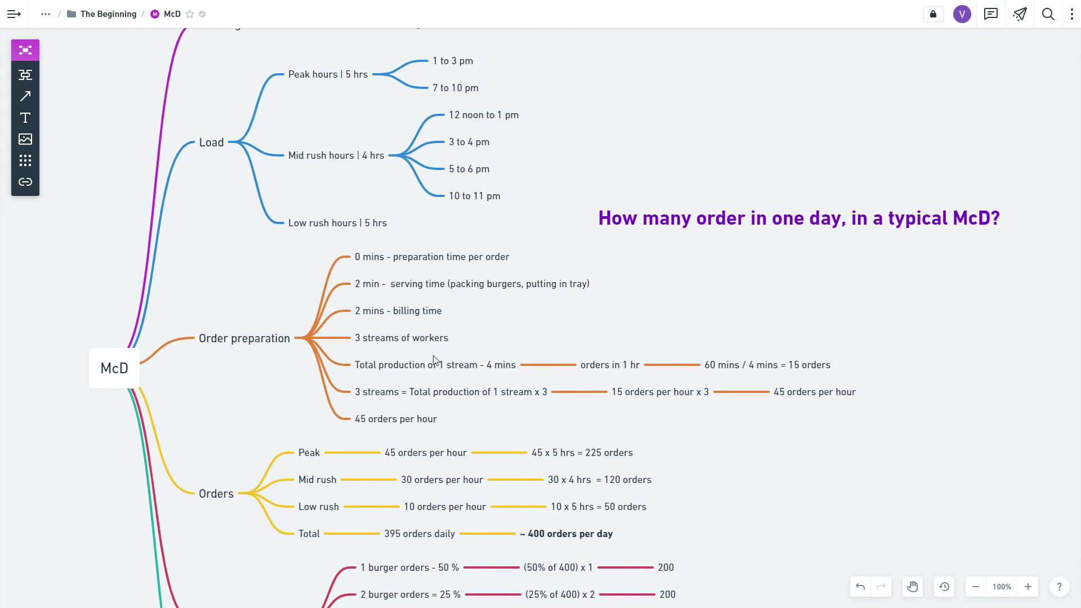
Make the 'Total production of 1 stream - 4 mins' node text bold in the Order preparation branch.
{"action": "left_click", "coordinate": [508, 369]}
{"action": "double_click", "coordinate": [508, 370]}
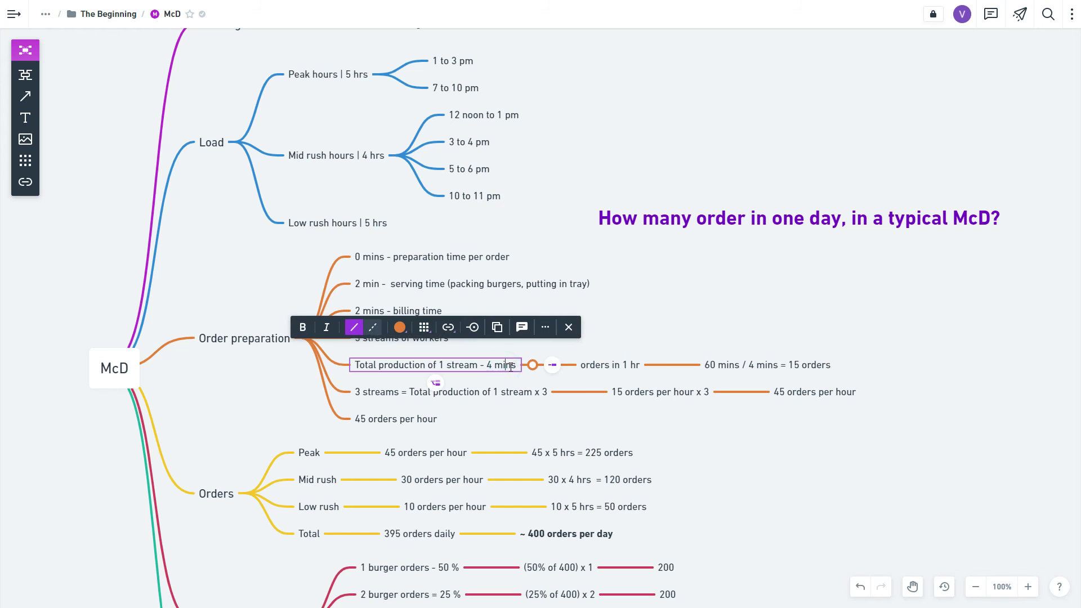
{"action": "left_click_drag", "start_coordinate": [515, 367], "coordinate": [488, 367]}
{"action": "left_click", "coordinate": [303, 326]}
{"action": "left_click", "coordinate": [718, 441]}
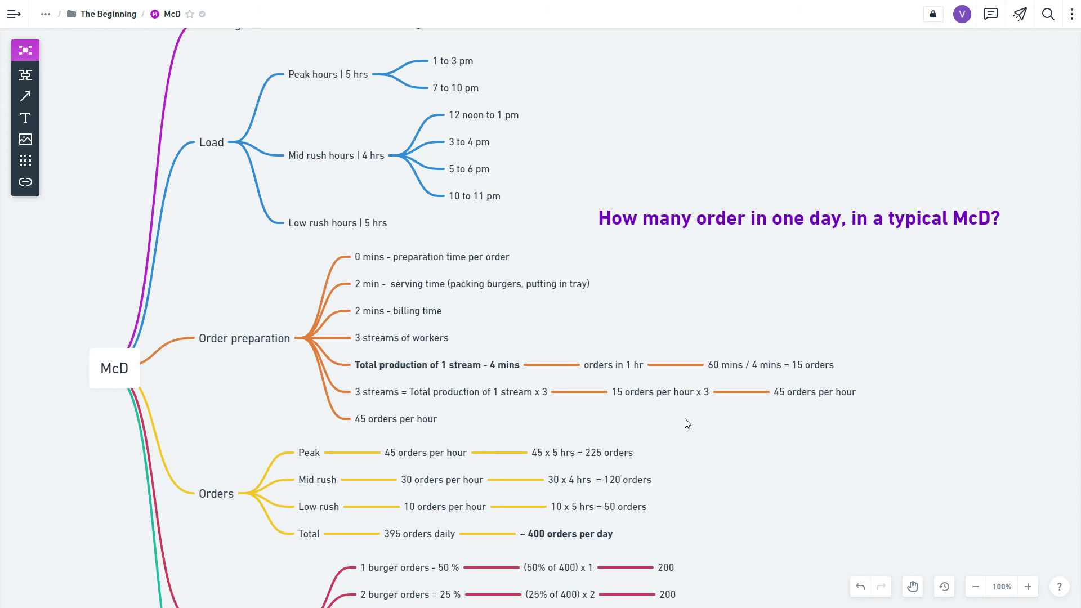
{"action": "scroll", "coordinate": [500, 435], "scroll_direction": "down", "scroll_amount": 2}
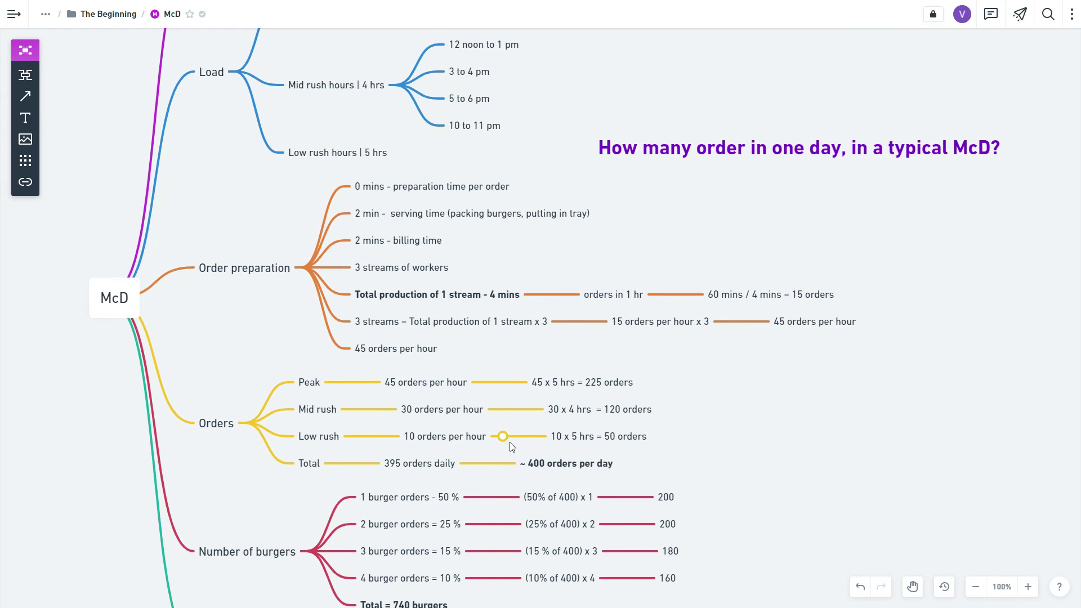
{"action": "scroll", "coordinate": [510, 441], "scroll_direction": "down", "scroll_amount": 2}
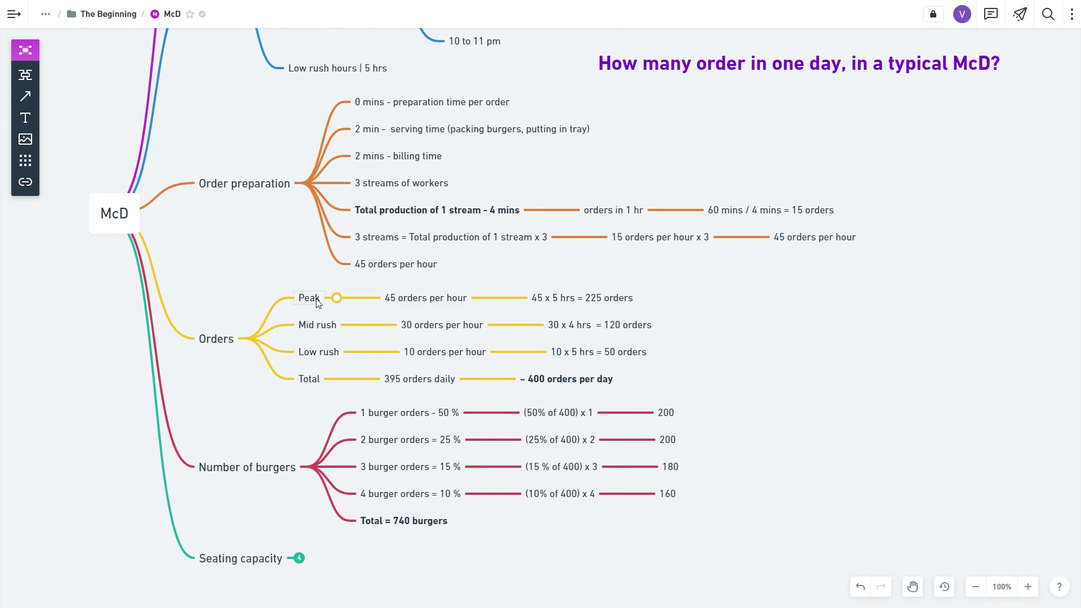
{"action": "scroll", "coordinate": [355, 325], "scroll_direction": "up", "scroll_amount": 2}
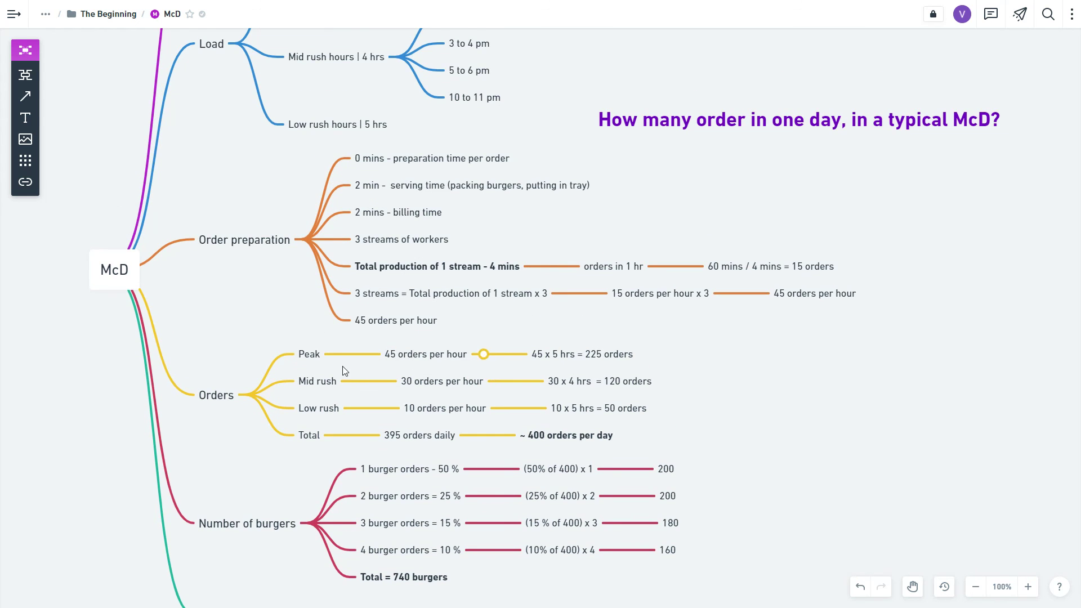
{"action": "scroll", "coordinate": [344, 370], "scroll_direction": "up", "scroll_amount": 4}
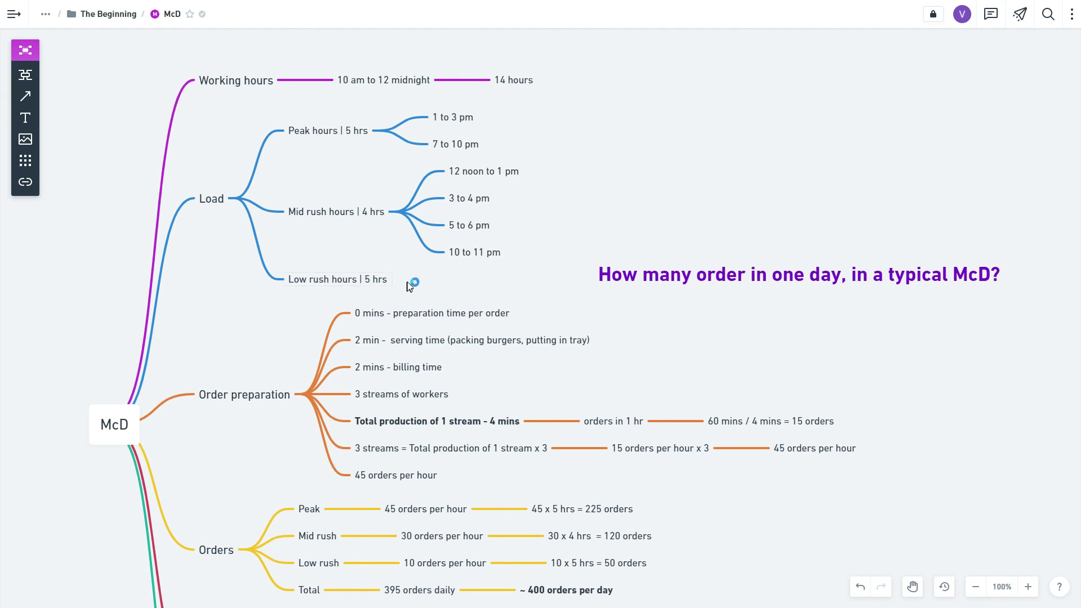
{"action": "scroll", "coordinate": [407, 283], "scroll_direction": "down", "scroll_amount": 2}
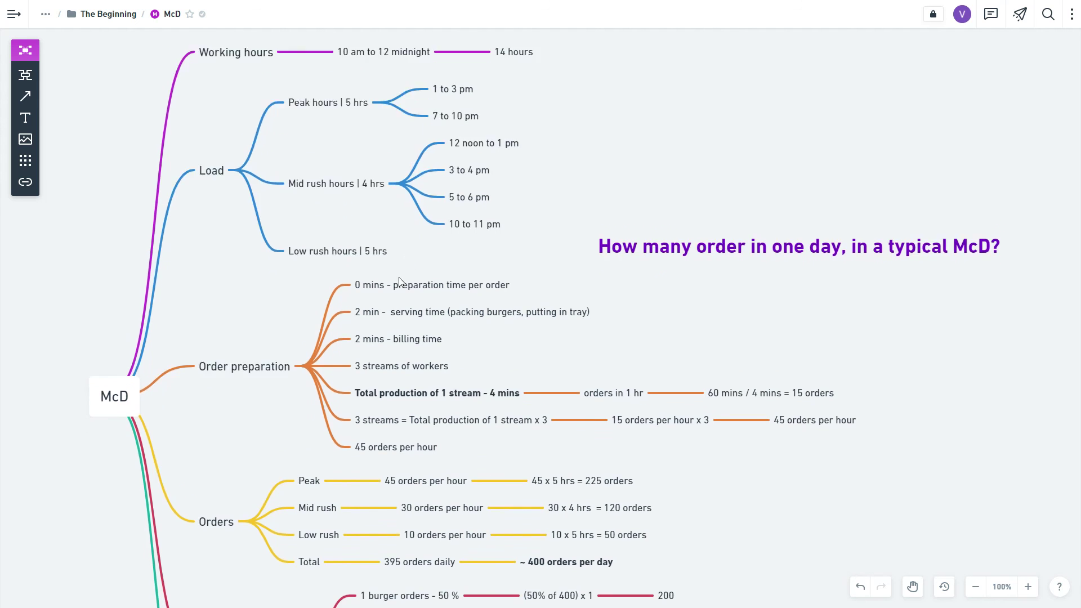
{"action": "scroll", "coordinate": [408, 284], "scroll_direction": "down", "scroll_amount": 1}
{"action": "scroll", "coordinate": [408, 284], "scroll_direction": "down", "scroll_amount": 1}
{"action": "scroll", "coordinate": [408, 284], "scroll_direction": "down", "scroll_amount": 2}
{"action": "scroll", "coordinate": [408, 284], "scroll_direction": "down", "scroll_amount": 2}
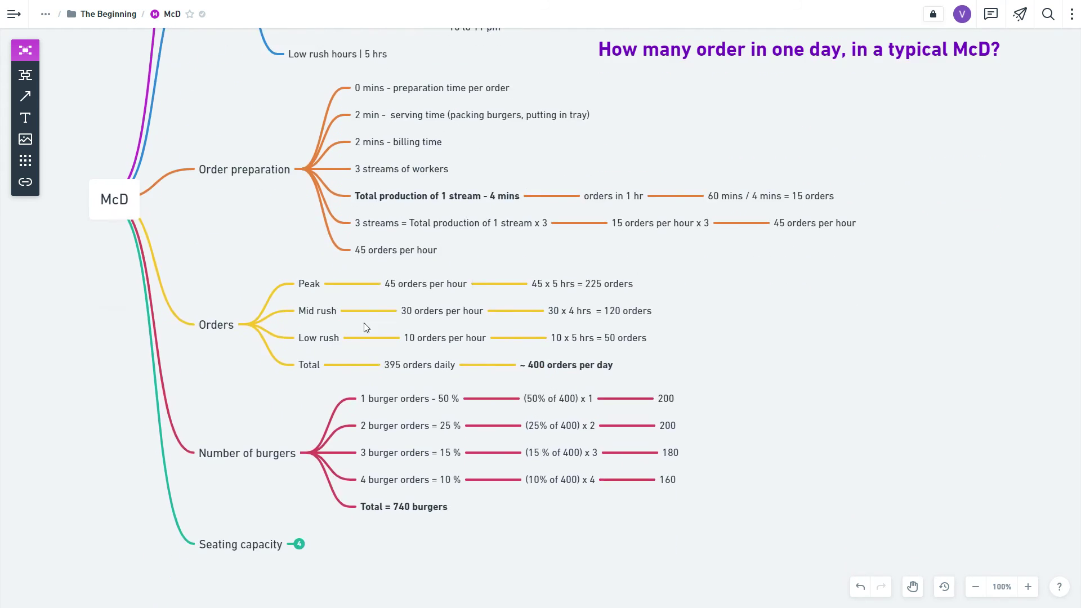
{"action": "scroll", "coordinate": [408, 329], "scroll_direction": "down", "scroll_amount": 2}
{"action": "scroll", "coordinate": [472, 380], "scroll_direction": "up", "scroll_amount": 3}
{"action": "scroll", "coordinate": [507, 384], "scroll_direction": "up", "scroll_amount": 3}
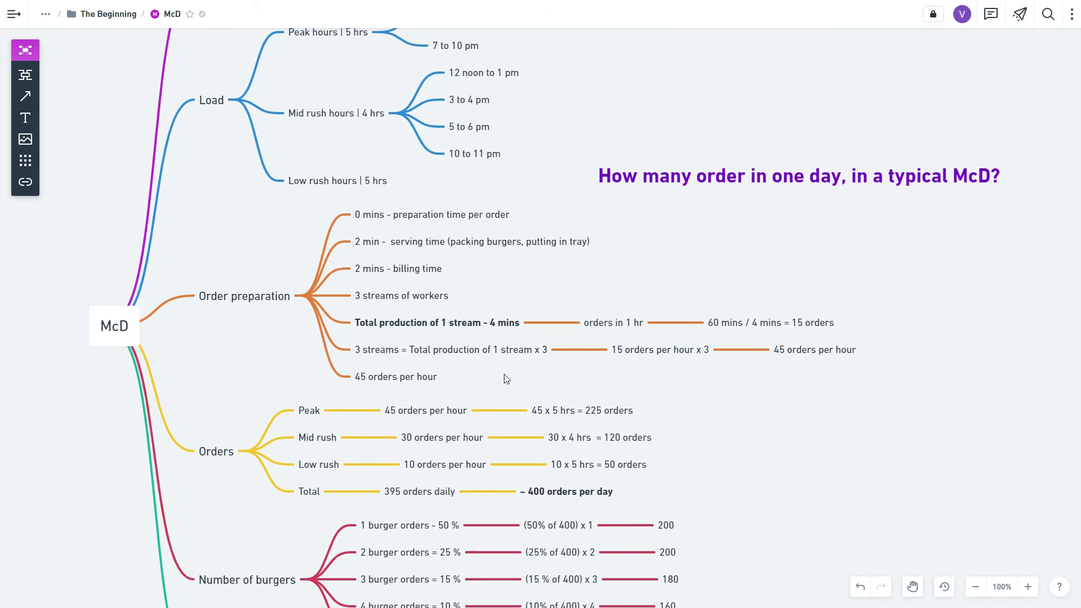
{"action": "scroll", "coordinate": [499, 374], "scroll_direction": "up", "scroll_amount": 2}
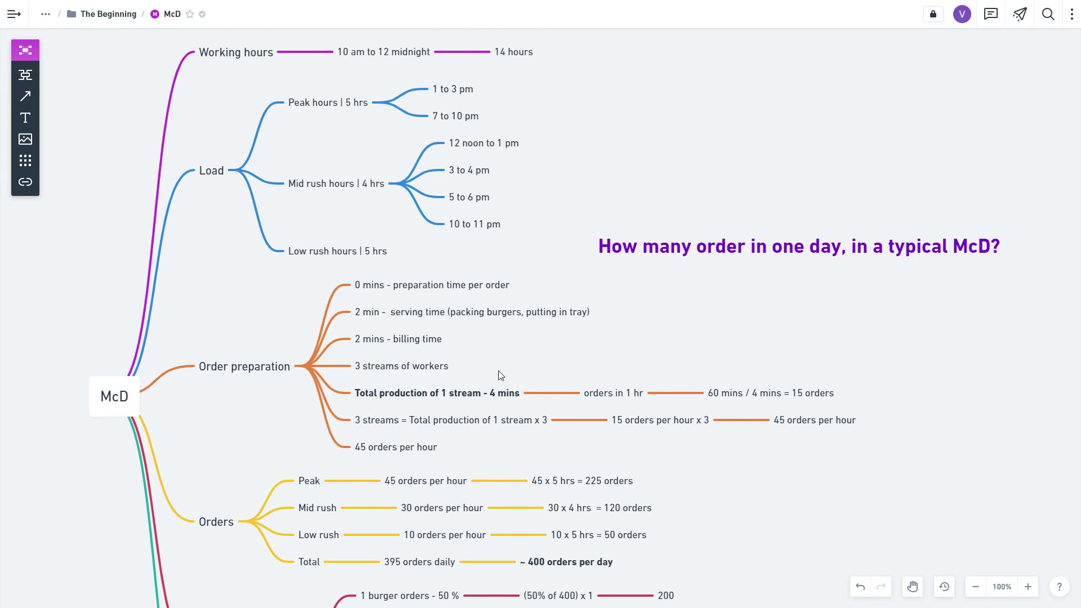